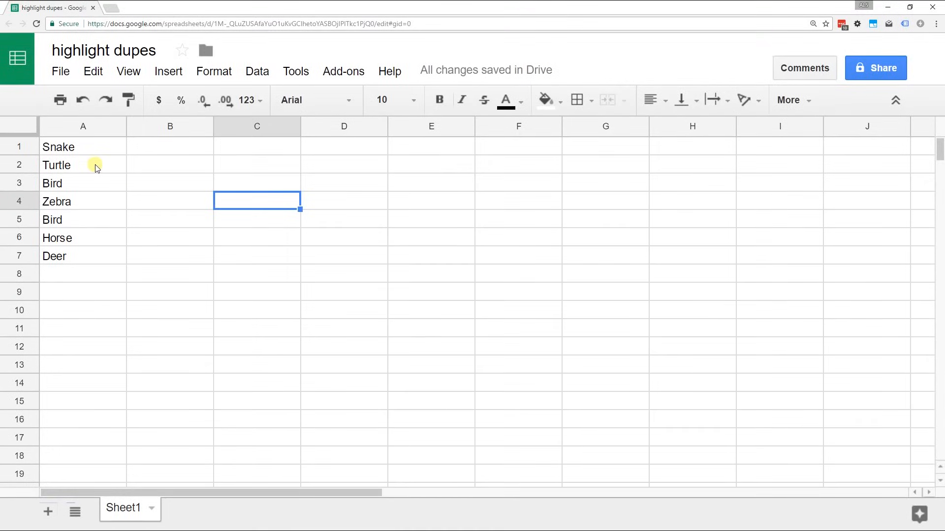
Step: Select the seven animal names in A1:A7 as one range
{"action": "left_click", "coordinate": [175, 255]}
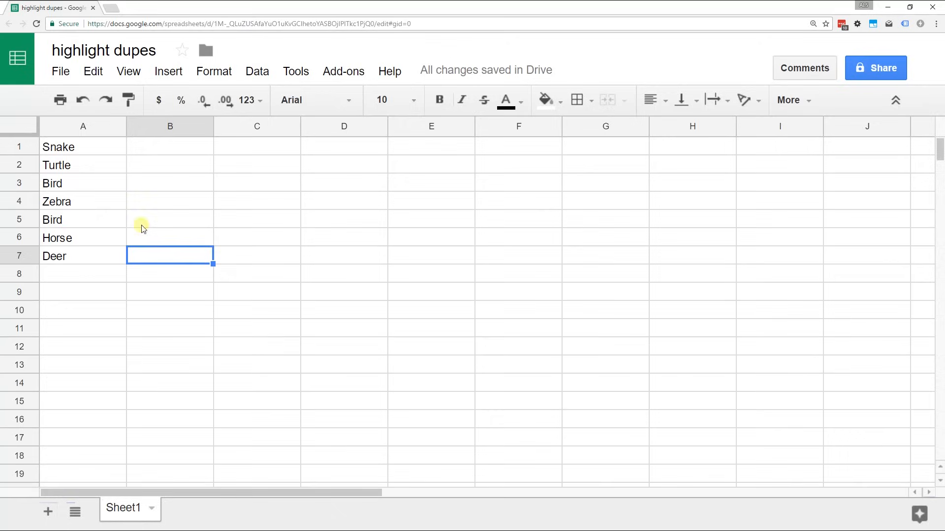
{"action": "left_click_drag", "start_coordinate": [111, 147], "coordinate": [110, 258]}
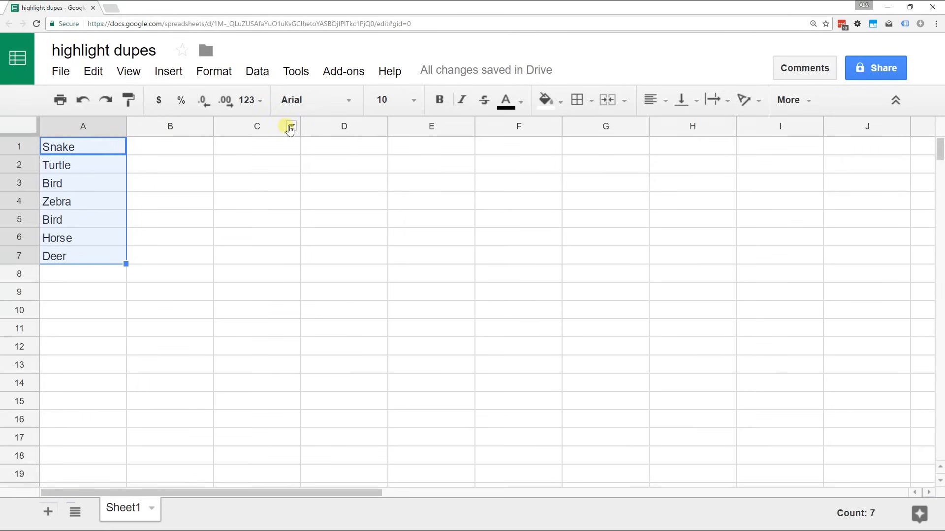
Step: Add a conditional formatting rule for A1:A7 with the 'Custom formula is' condition chosen
{"action": "left_click", "coordinate": [214, 71]}
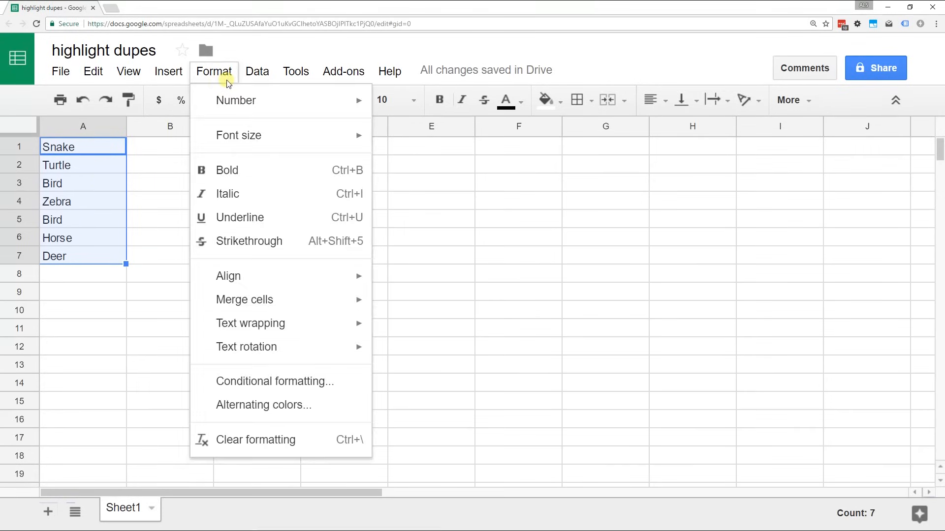
{"action": "left_click", "coordinate": [239, 381]}
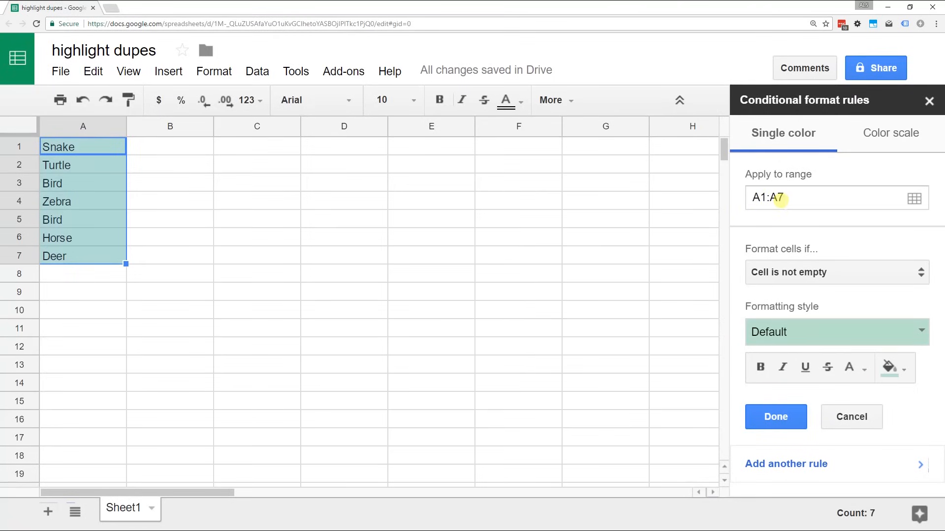
{"action": "left_click", "coordinate": [813, 272]}
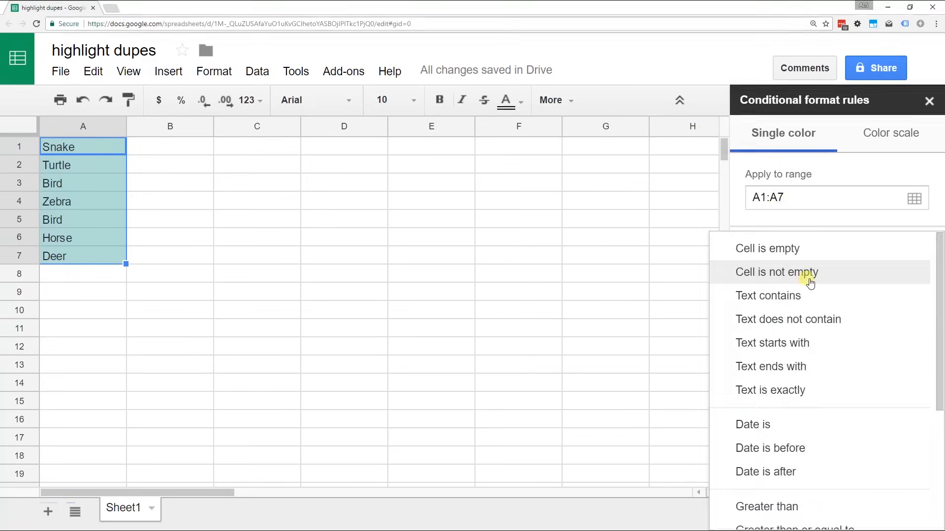
{"action": "scroll", "coordinate": [798, 308], "scroll_direction": "down", "scroll_amount": 2}
{"action": "scroll", "coordinate": [799, 309], "scroll_direction": "down", "scroll_amount": 3}
{"action": "scroll", "coordinate": [799, 318], "scroll_direction": "down", "scroll_amount": 2}
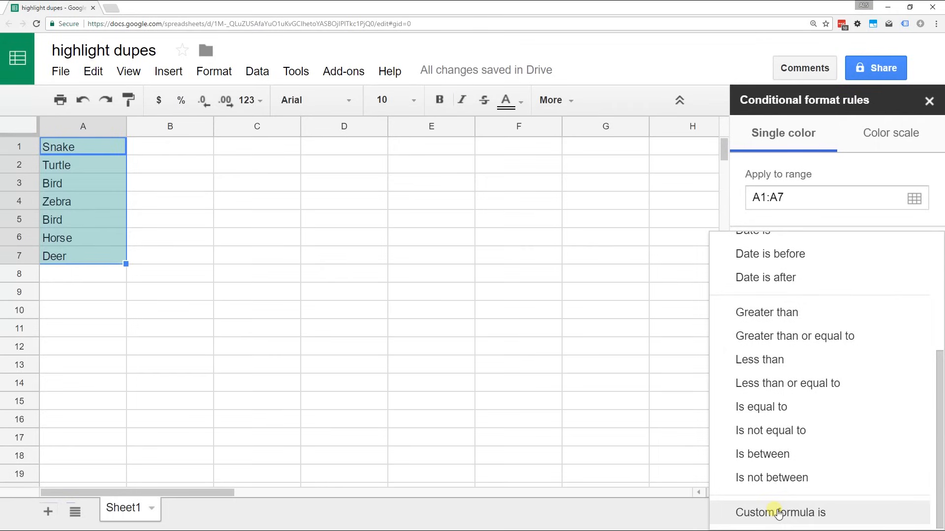
{"action": "left_click", "coordinate": [779, 513]}
{"action": "left_click", "coordinate": [811, 303]}
{"action": "type", "text": "="}
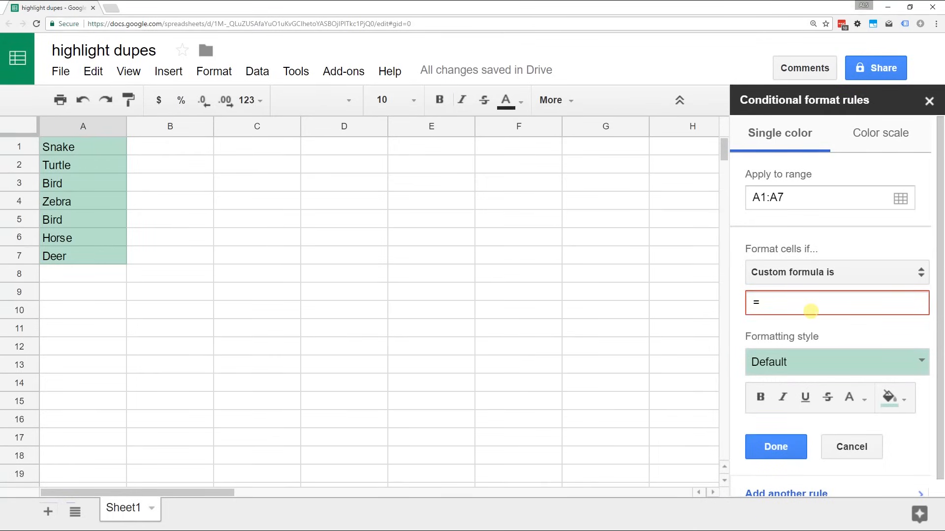
{"action": "type", "text": "COUNTI"}
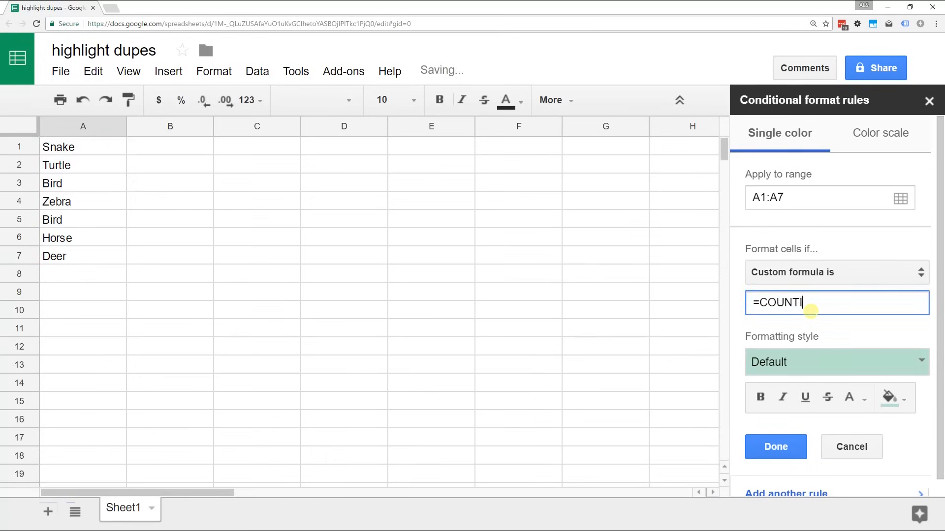
{"action": "type", "text": "F"}
{"action": "type", "text": "("}
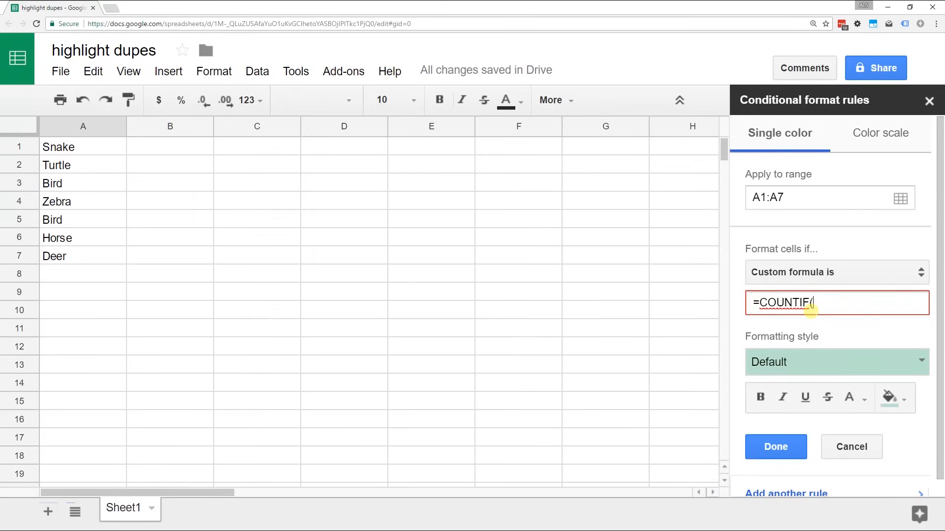
{"action": "type", "text": "a:"}
Step: Correct the formula to =COUNTIF(A:A,A1)>1 so the two Bird cells turn green
{"action": "key", "text": "BackSpace"}
{"action": "type", "text": "A"}
{"action": "type", "text": ":"}
{"action": "type", "text": "A"}
{"action": "type", "text": ",A"}
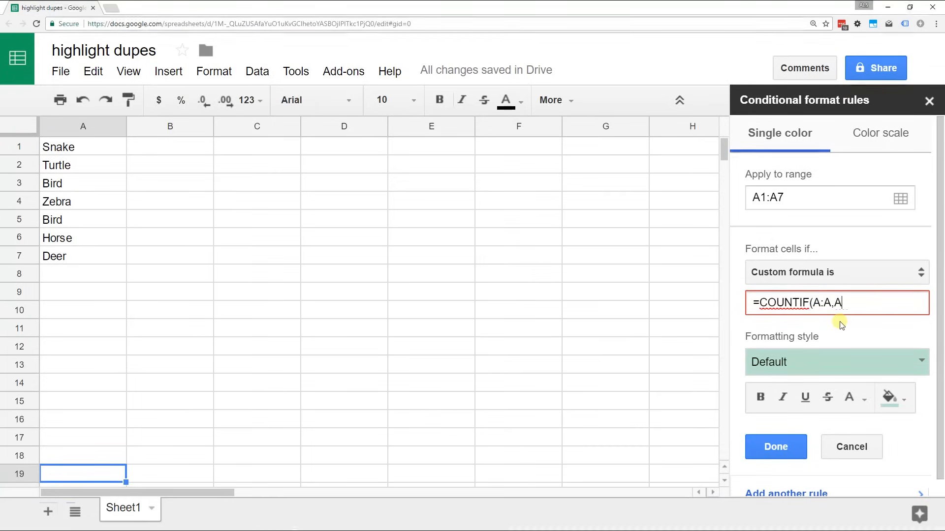
{"action": "type", "text": "1"}
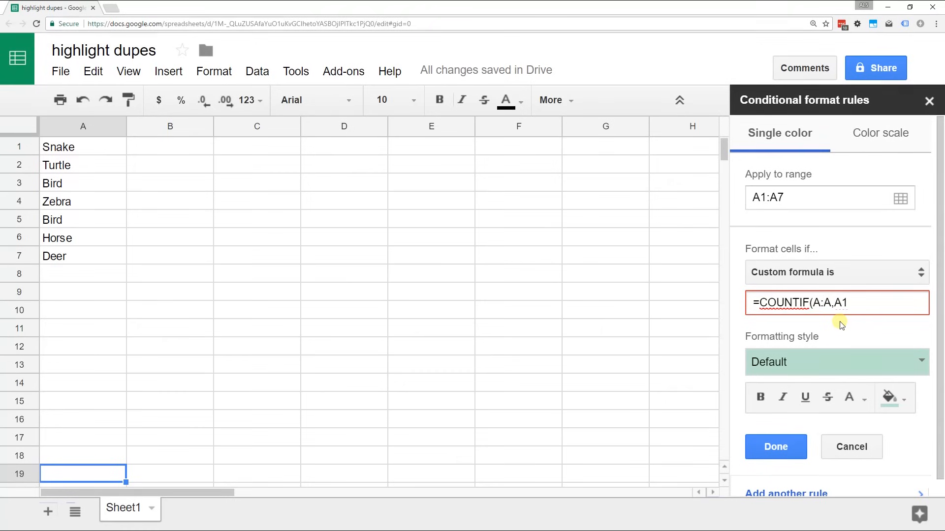
{"action": "type", "text": ")"}
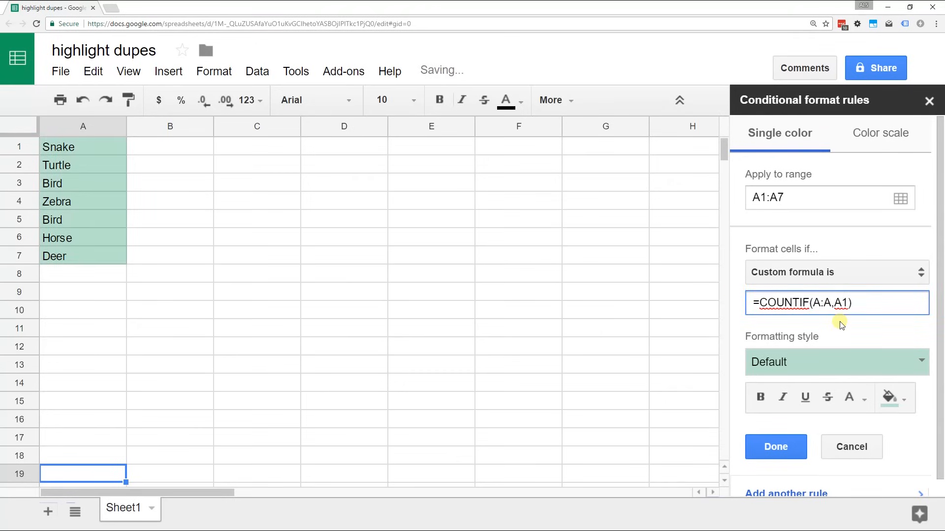
{"action": "type", "text": ">"}
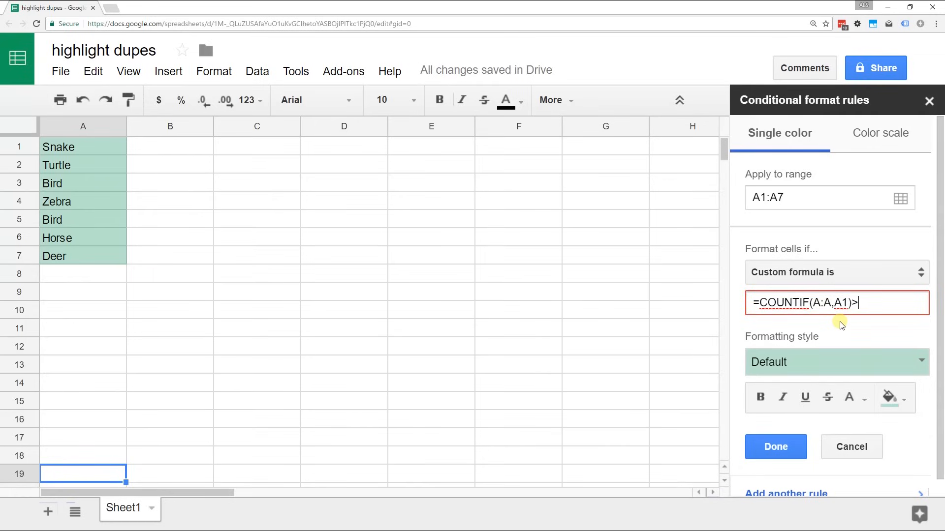
{"action": "type", "text": "1"}
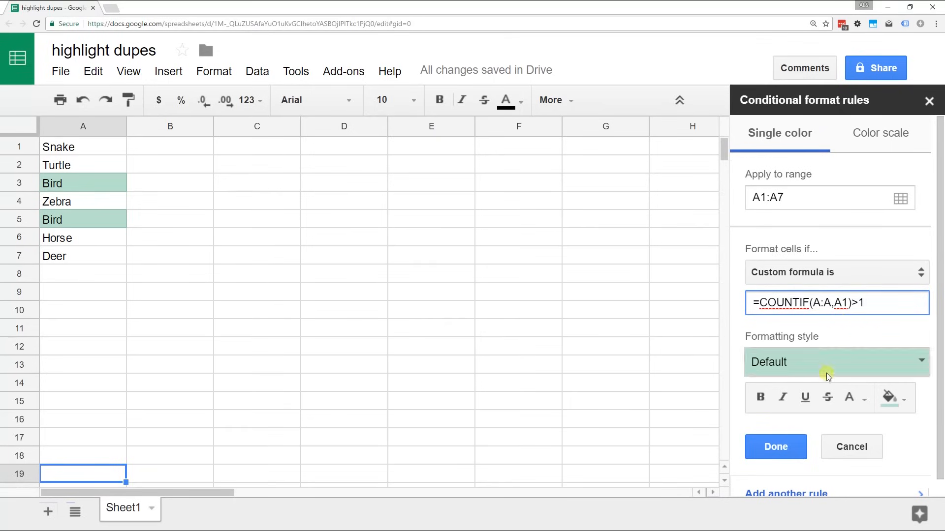
Step: Save the duplicate rule with Done and return focus to cell B5
{"action": "left_click", "coordinate": [776, 447]}
{"action": "left_click", "coordinate": [148, 226]}
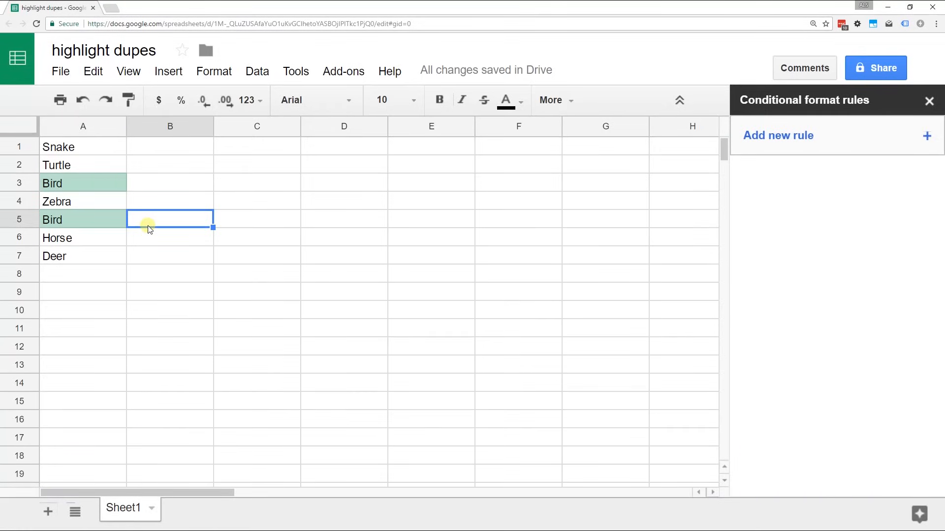